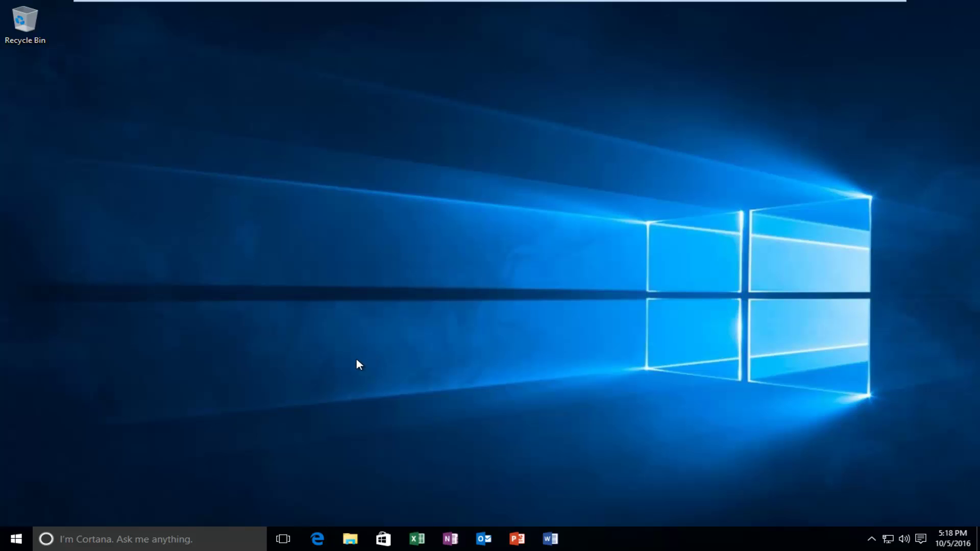
Search the Start menu for 'feedback' and launch the Windows Feedback app.
click(25, 545)
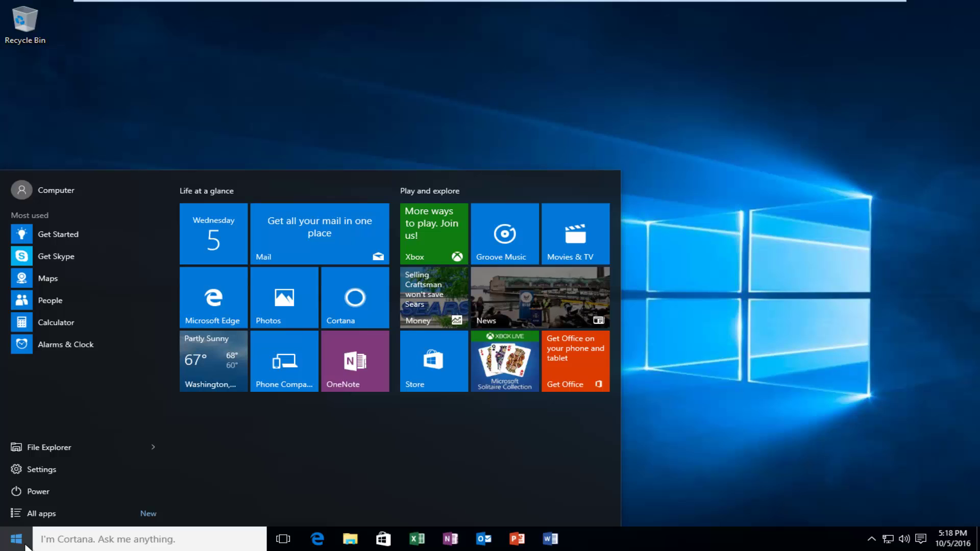
text(feedback)
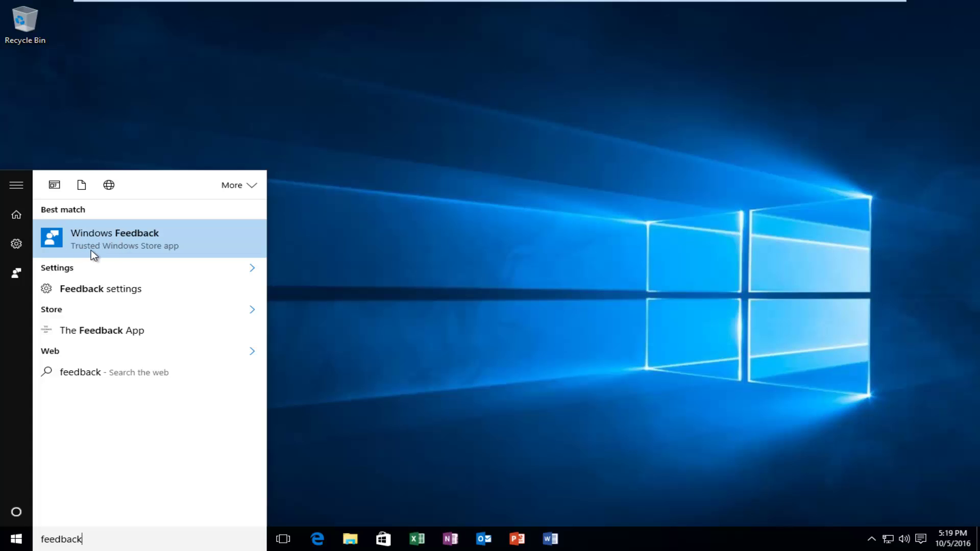
click(113, 239)
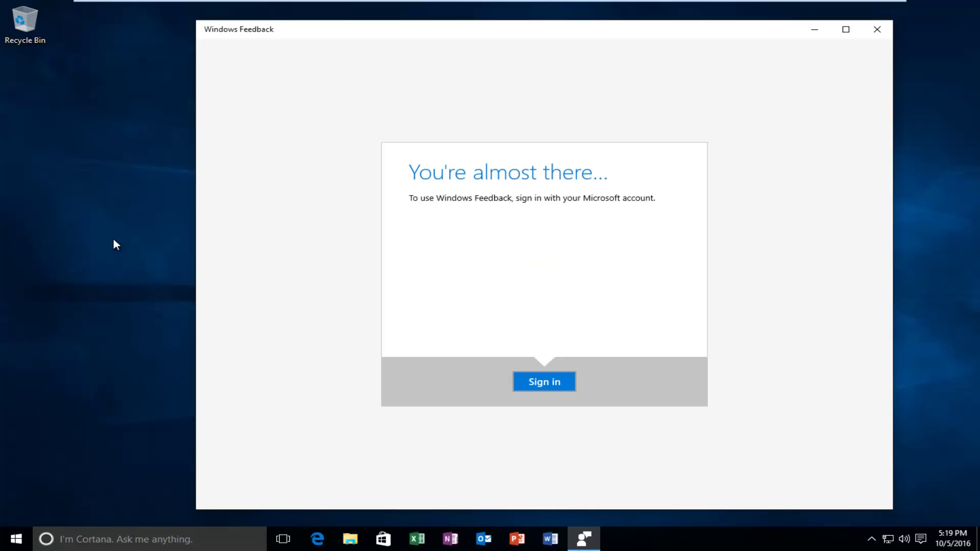
Sign in with a Microsoft account, entering the account password.
click(549, 390)
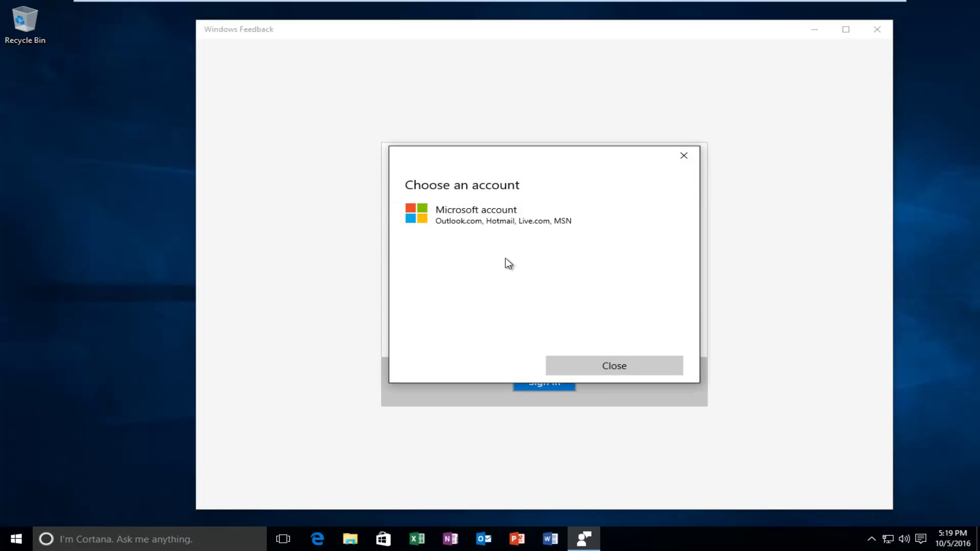
click(490, 225)
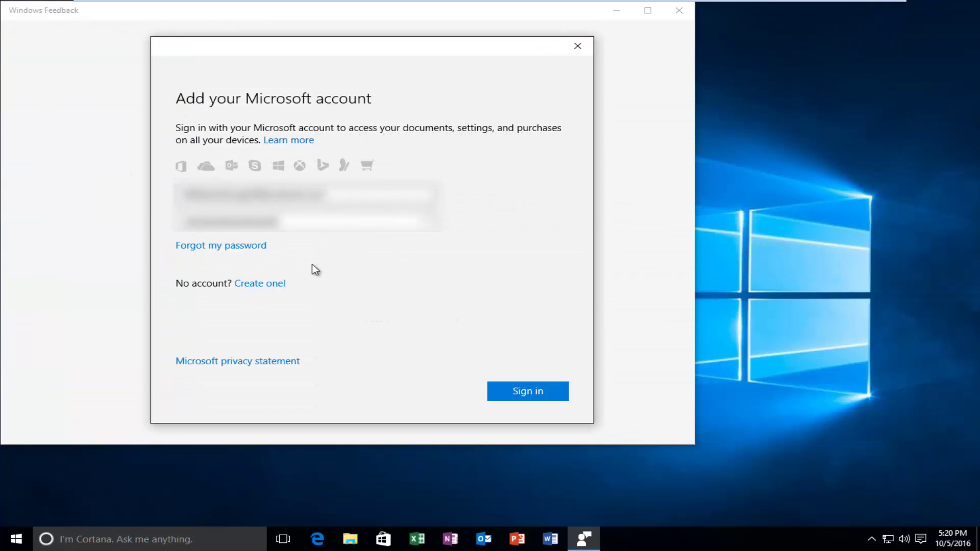
click(528, 397)
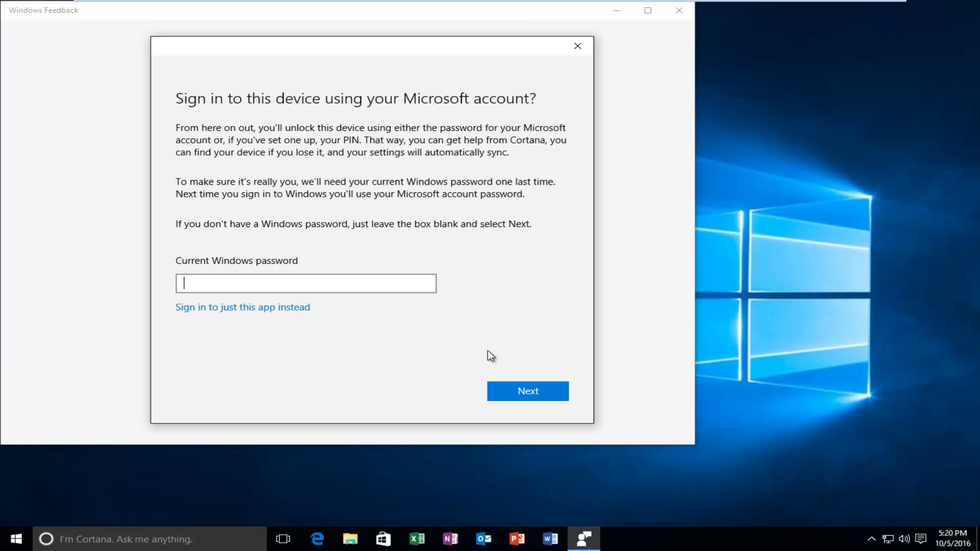
text(••••••••)
key(Return)
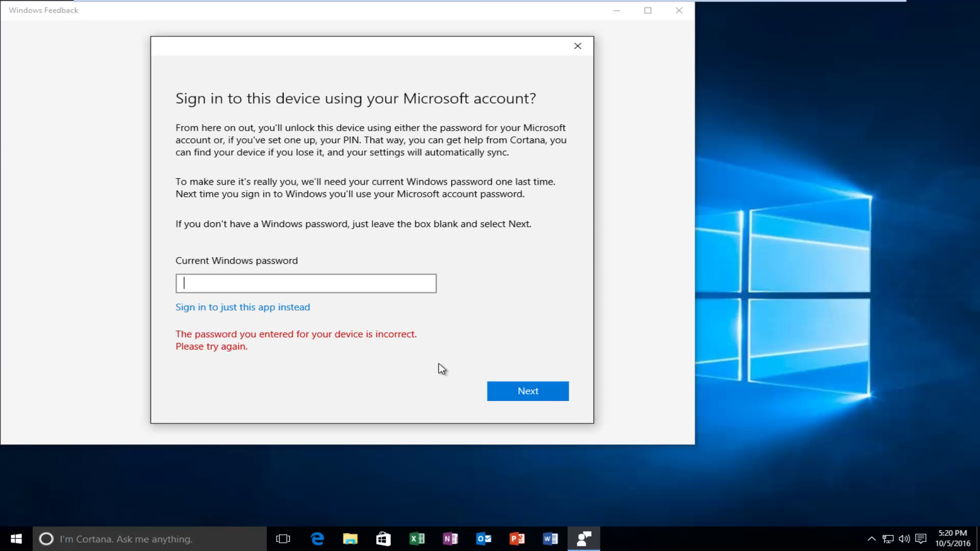
Choose to sign in to just this app, then dismiss the Welcome message.
click(298, 308)
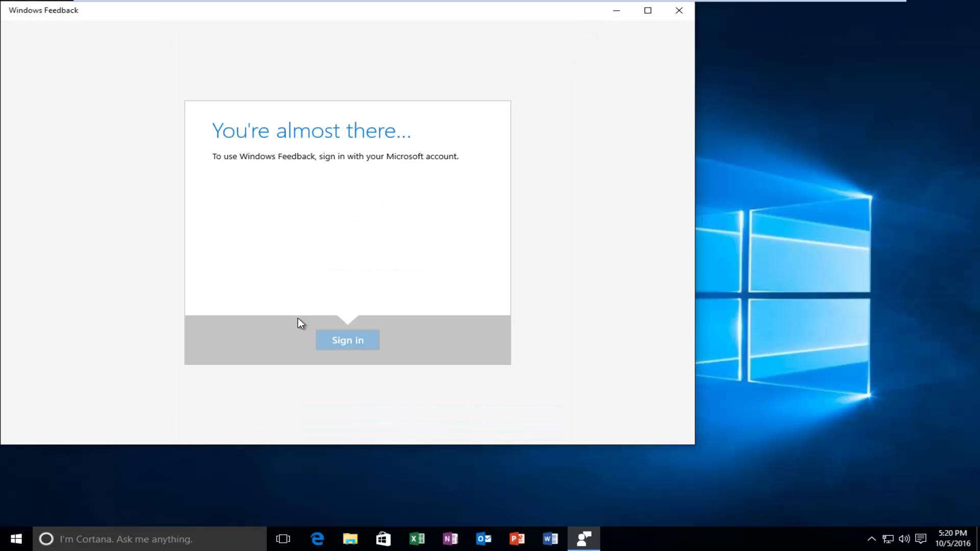
click(345, 339)
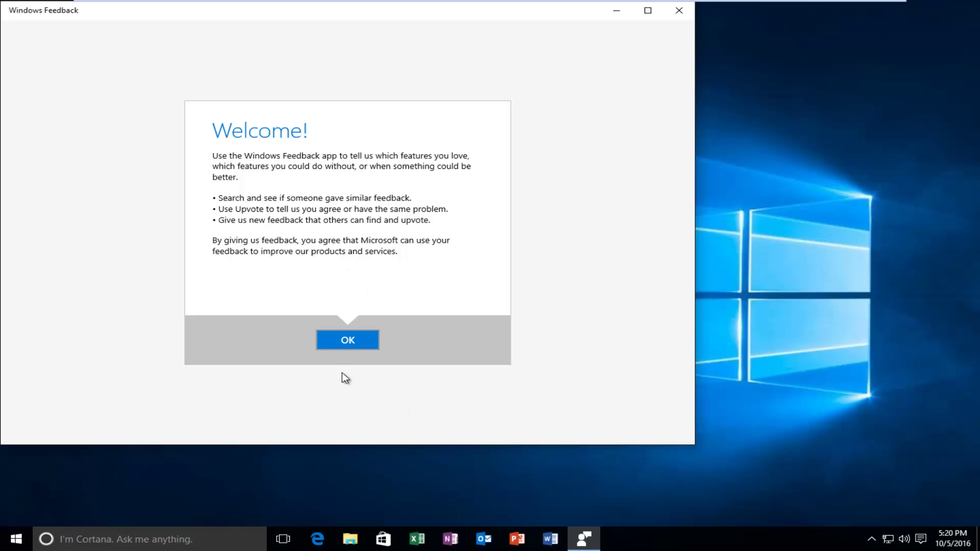
click(342, 342)
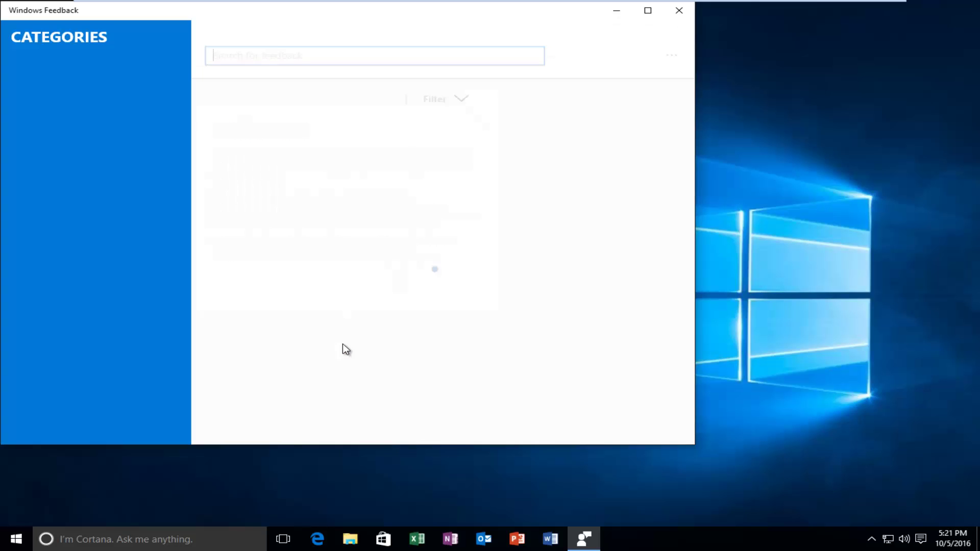
Reposition the window, look through Trending feedback, then sort the list by Most recent.
drag(252, 19, 372, 41)
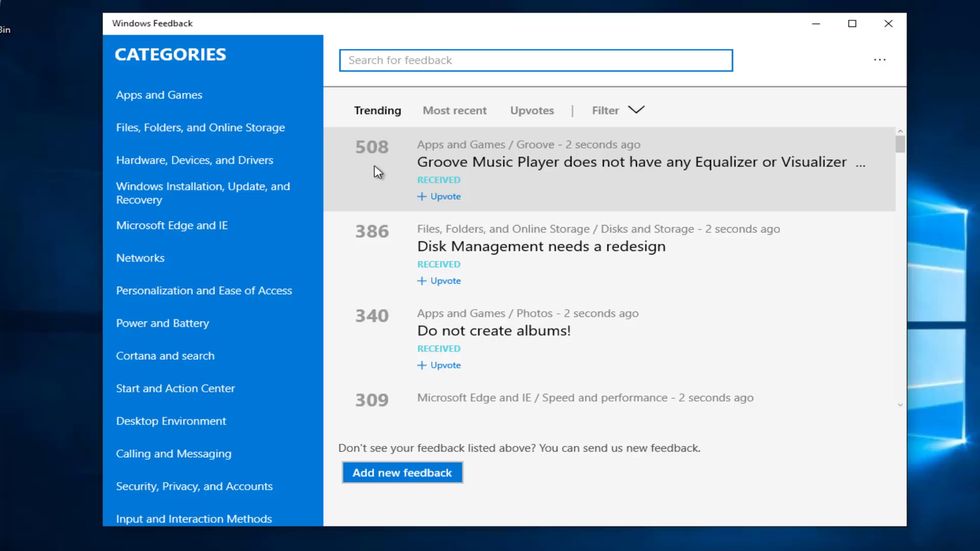
scroll(460, 330, down, 1)
scroll(440, 340, down, 1)
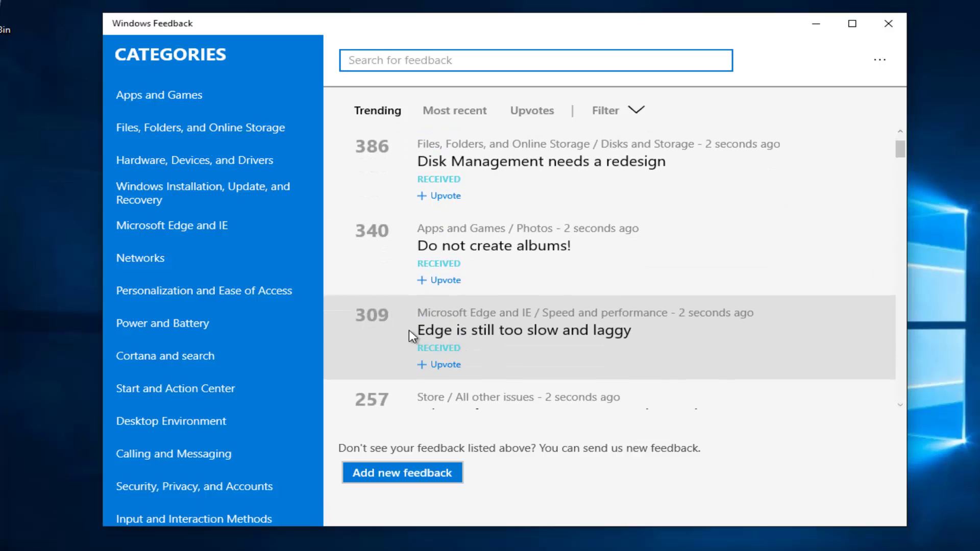
scroll(404, 326, up, 2)
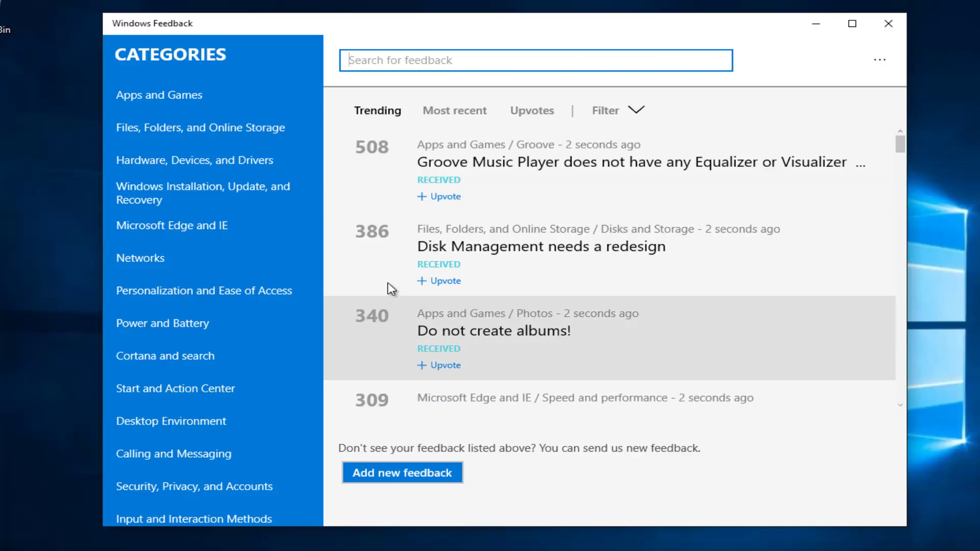
scroll(388, 278, down, 5)
scroll(386, 270, down, 3)
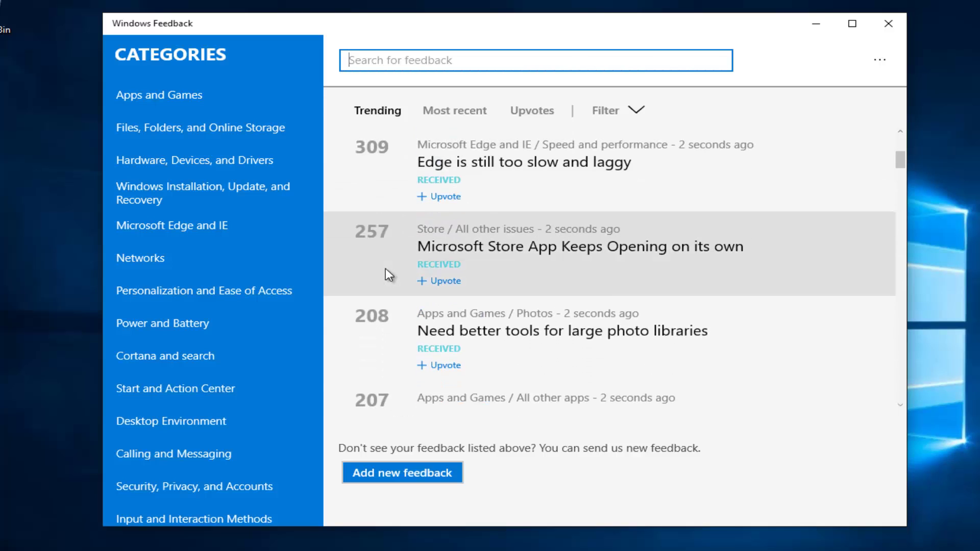
scroll(384, 263, up, 6)
scroll(388, 257, up, 2)
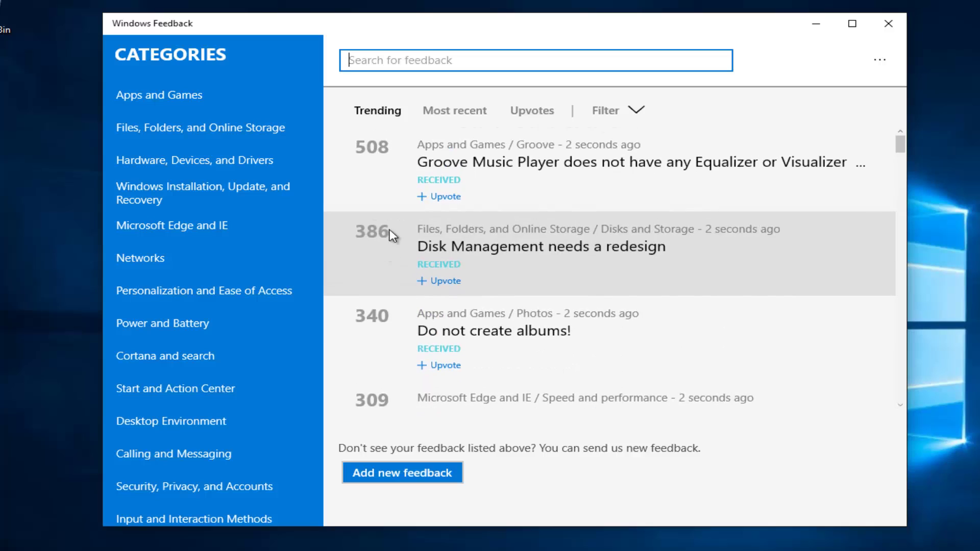
click(440, 110)
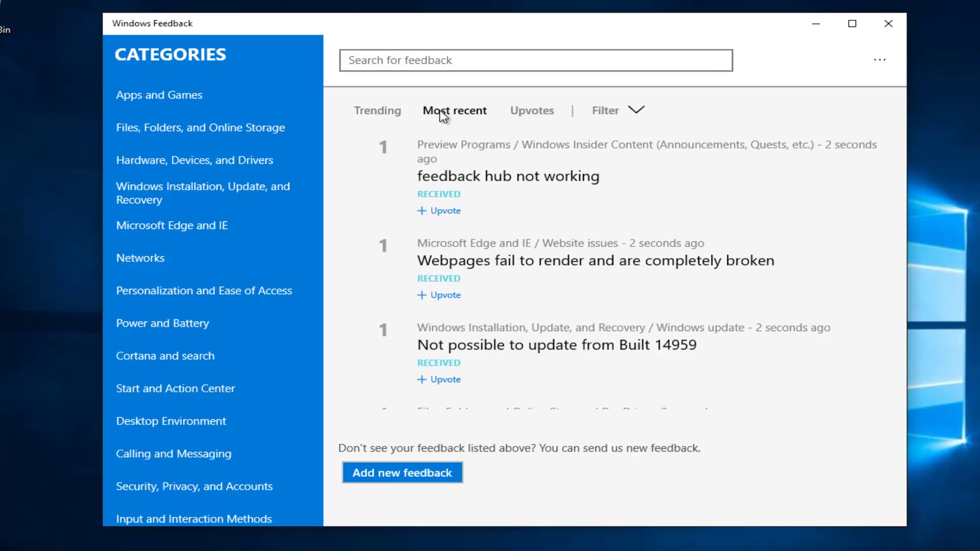
Look through recent feedback, then sort by Upvotes so the 9700-vote unified inbox request leads.
scroll(390, 269, down, 3)
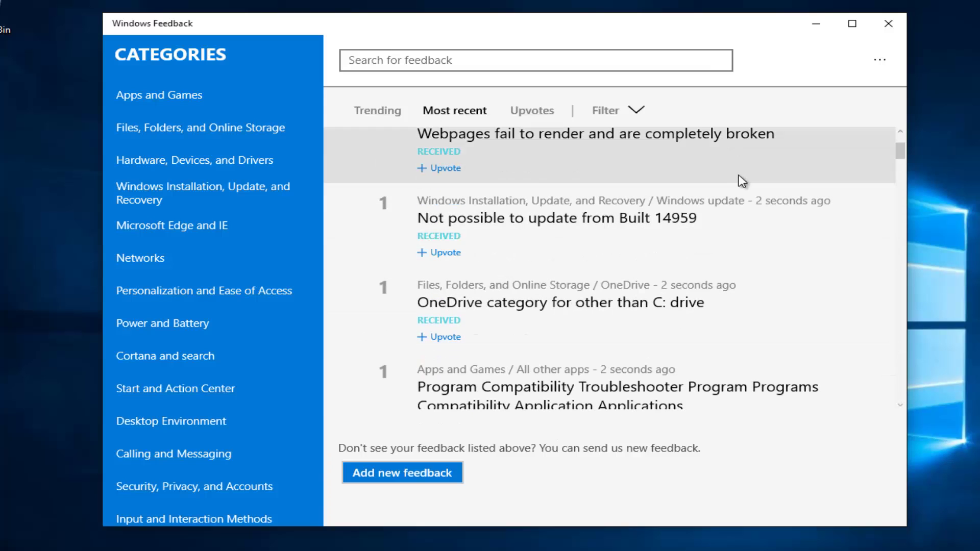
scroll(674, 260, down, 5)
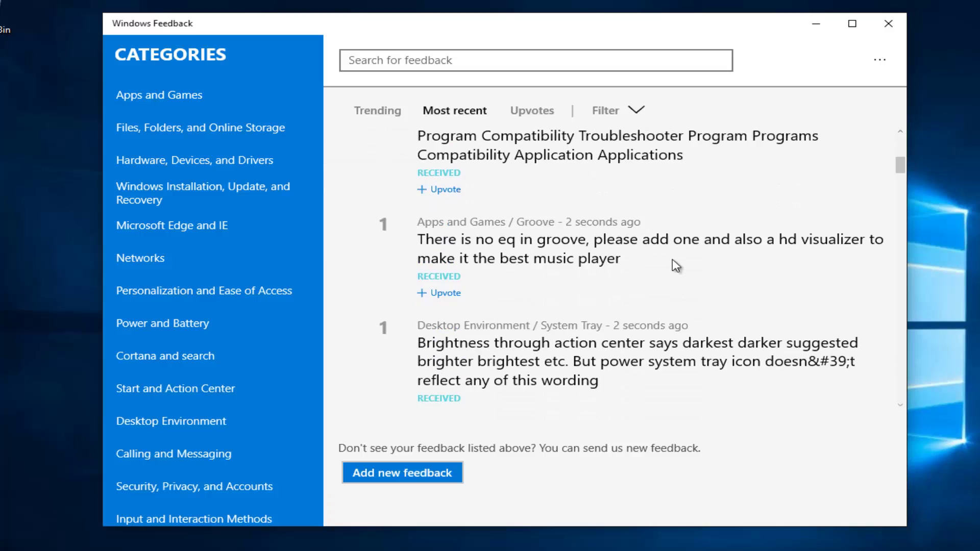
scroll(682, 261, down, 1)
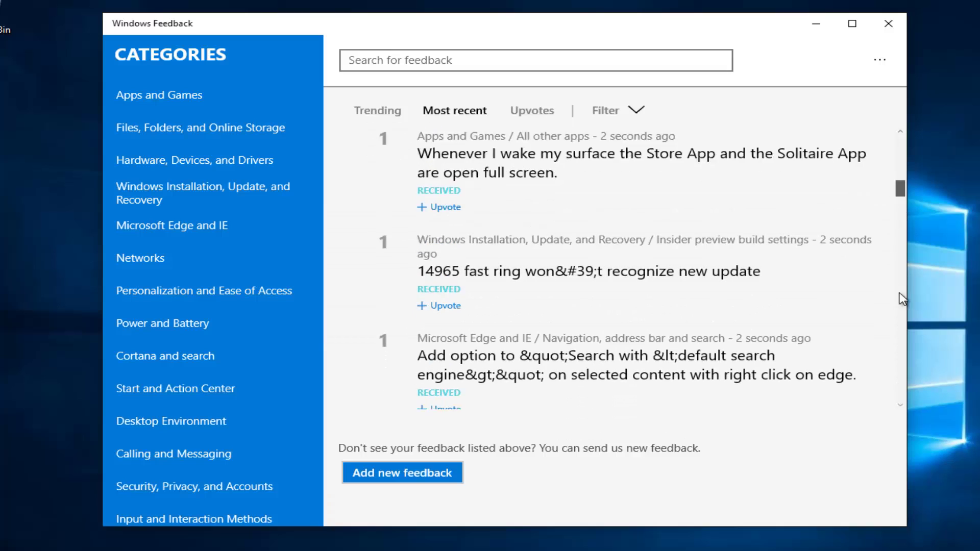
drag(900, 296, 907, 390)
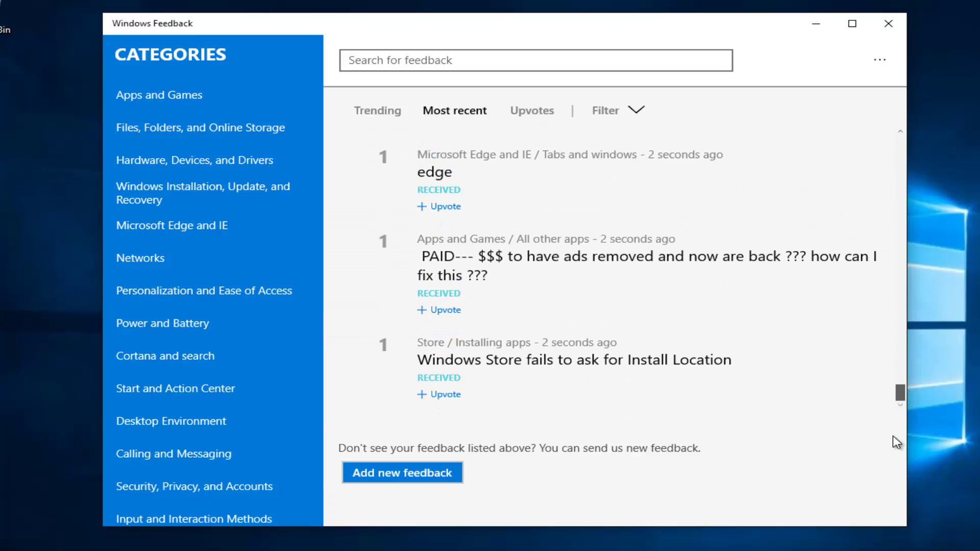
drag(902, 391, 834, 136)
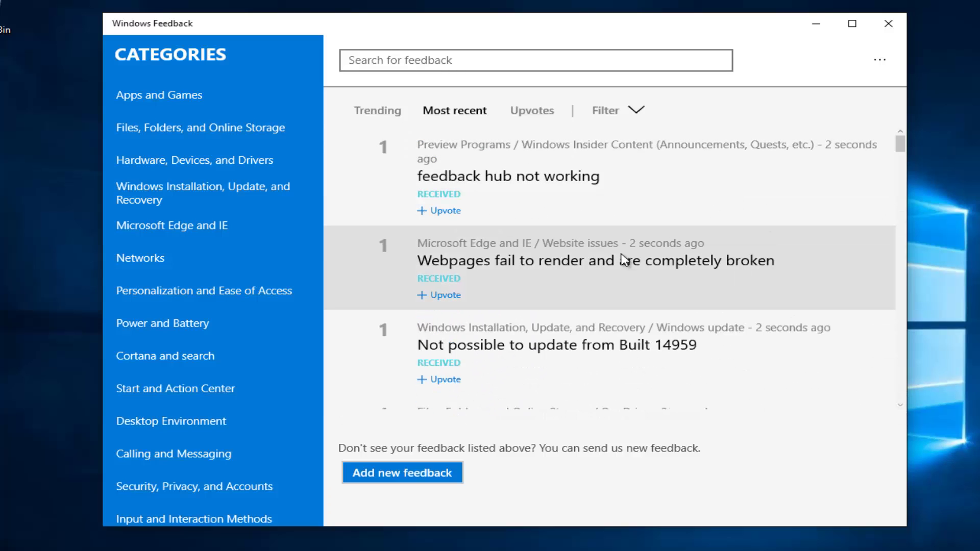
drag(637, 244, 697, 244)
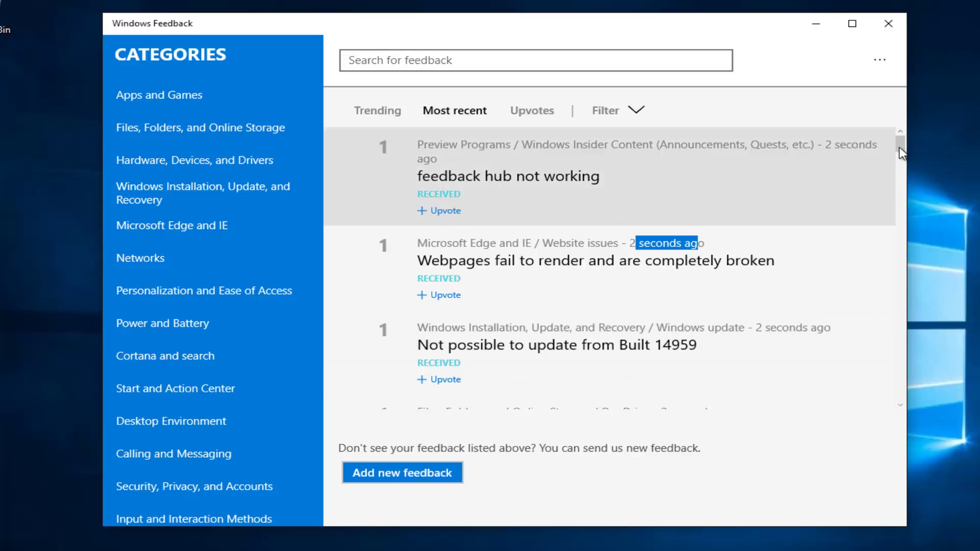
drag(900, 144, 811, 99)
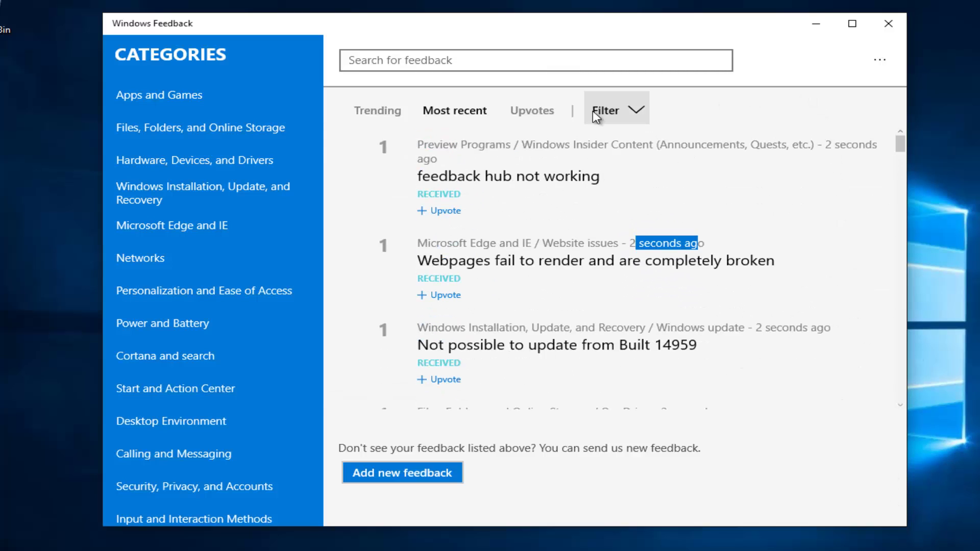
click(521, 112)
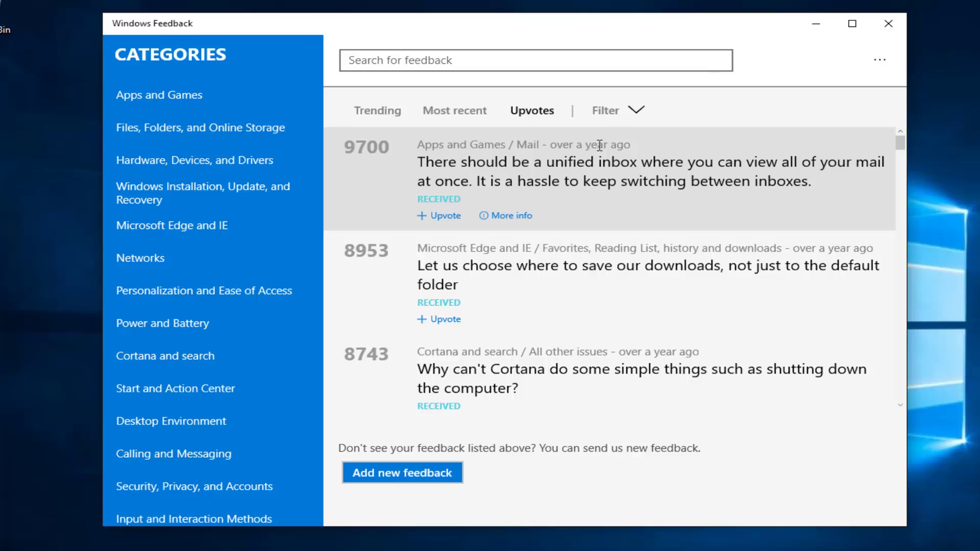
drag(633, 145, 550, 146)
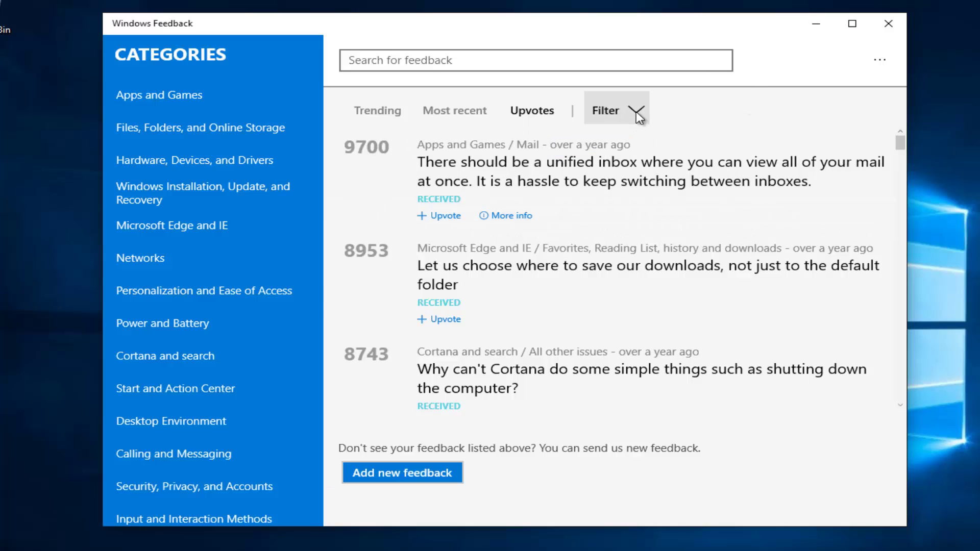
click(635, 112)
click(586, 154)
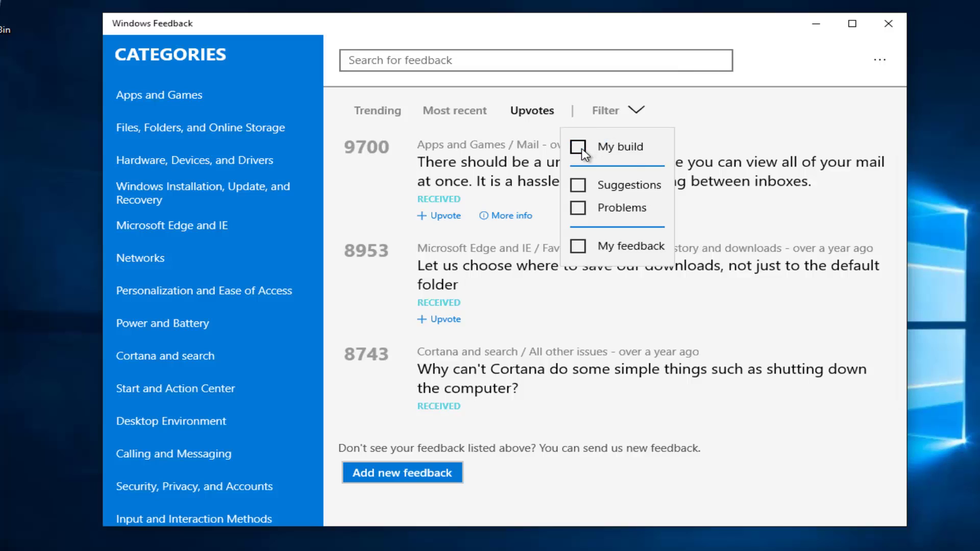
click(585, 154)
click(729, 104)
click(620, 122)
Close the filter options without making changes.
click(739, 92)
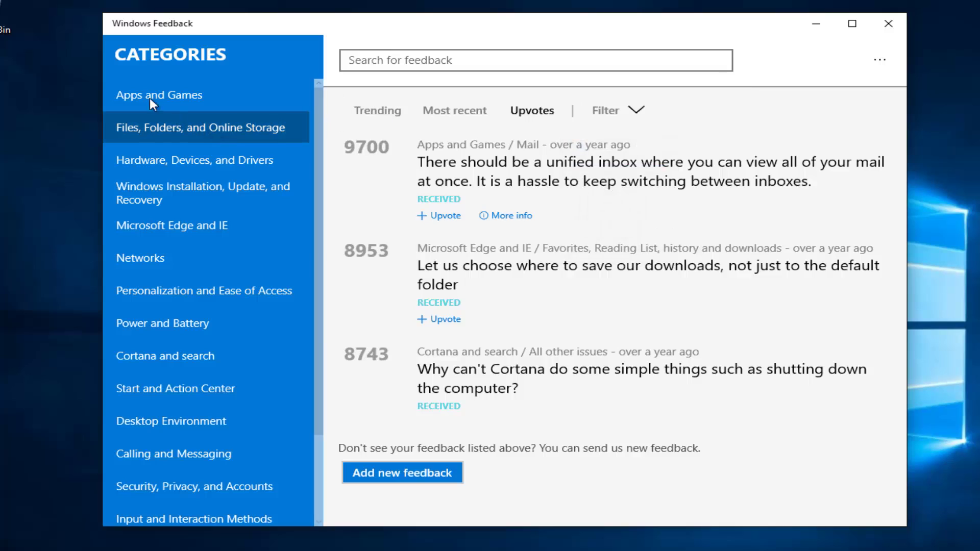
scroll(150, 351, down, 3)
scroll(150, 345, up, 3)
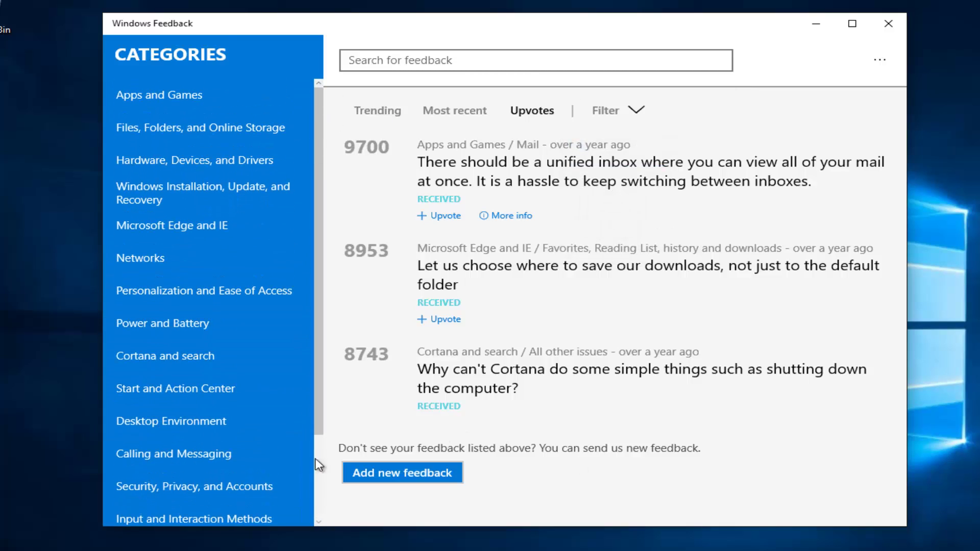
Filter feedback to Networks › Connecting to an Ethernet network, then return to the category list.
click(180, 247)
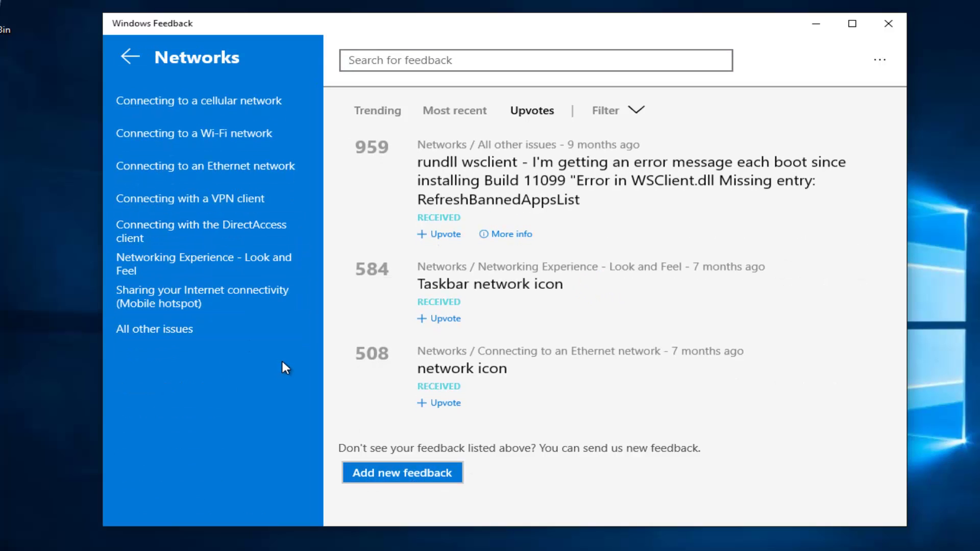
click(168, 166)
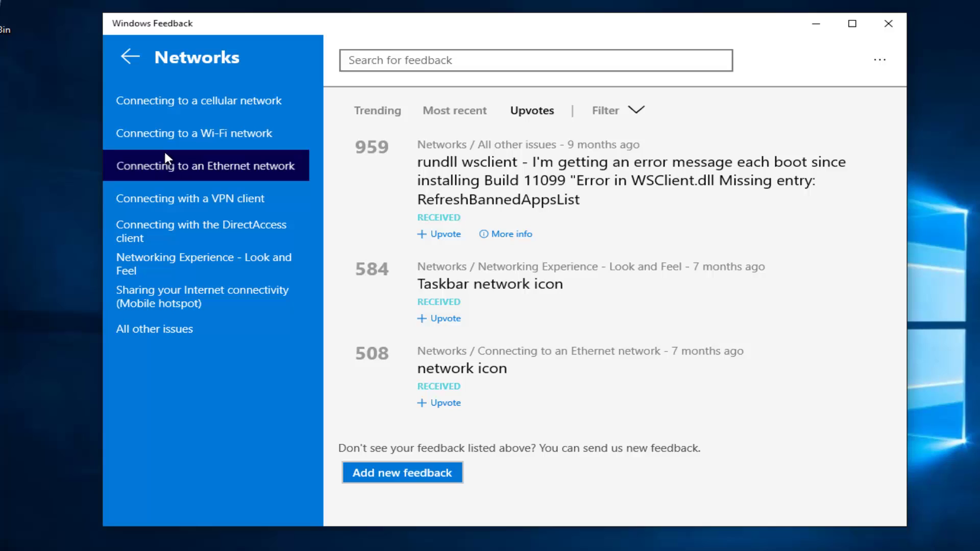
click(128, 55)
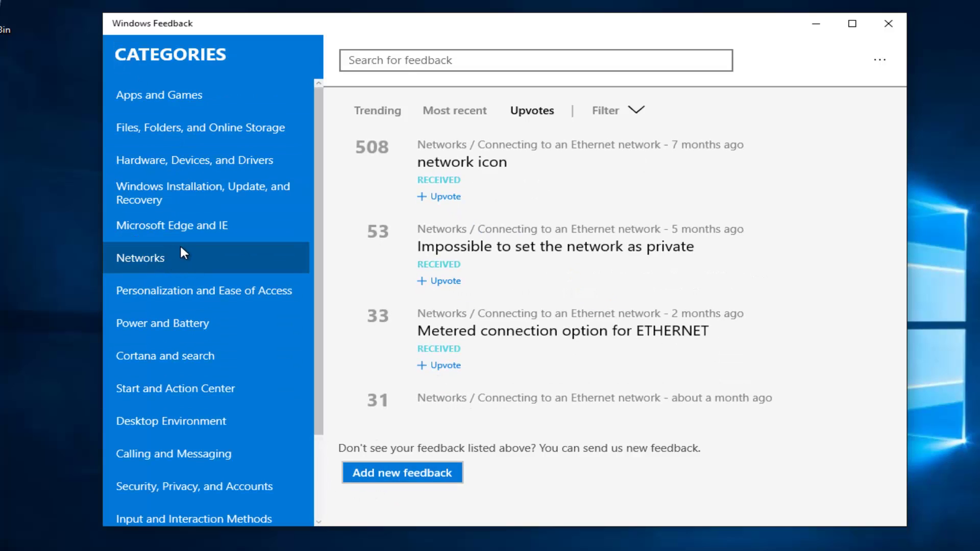
scroll(179, 244, down, 2)
scroll(176, 244, up, 2)
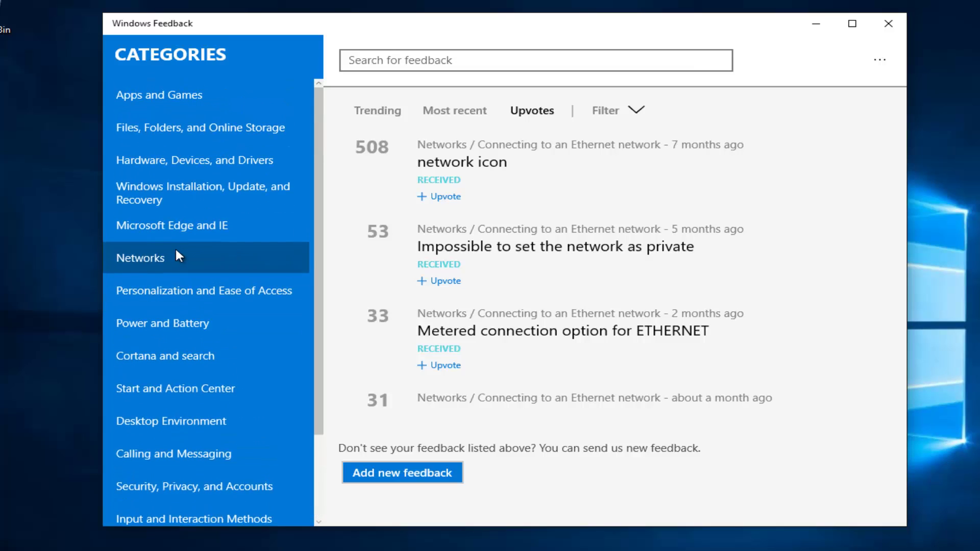